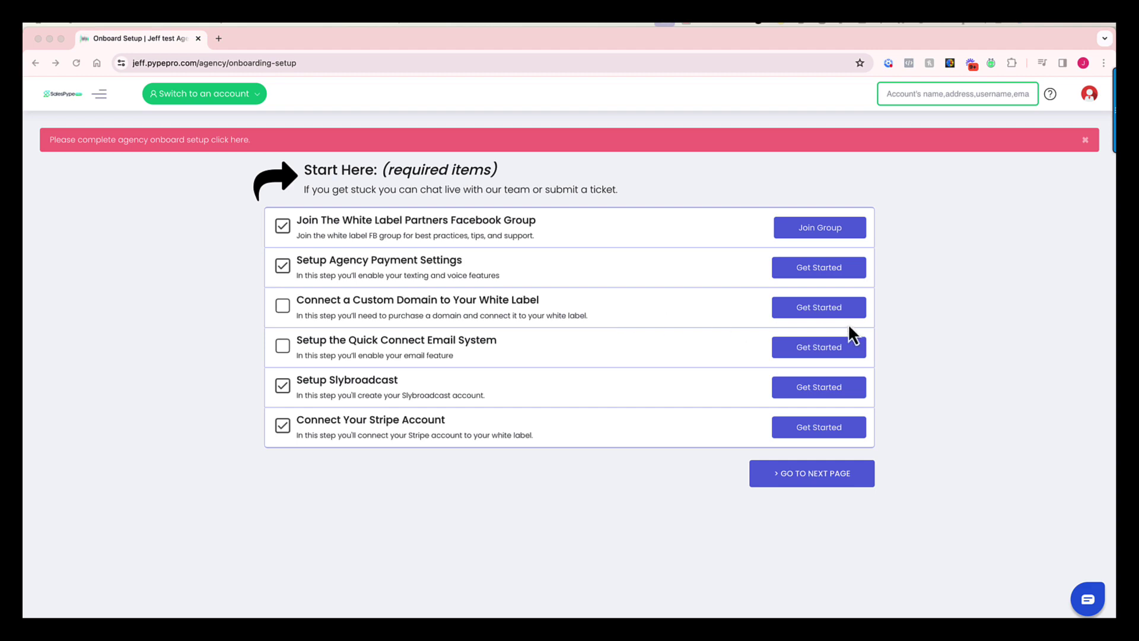
click(817, 312)
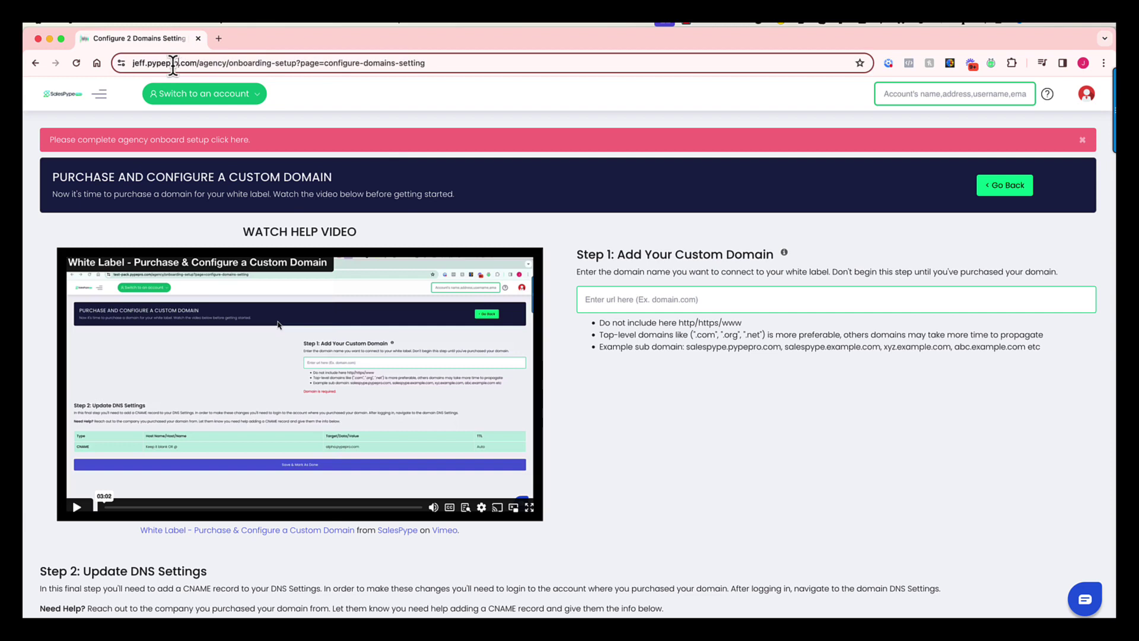
drag(178, 67, 150, 67)
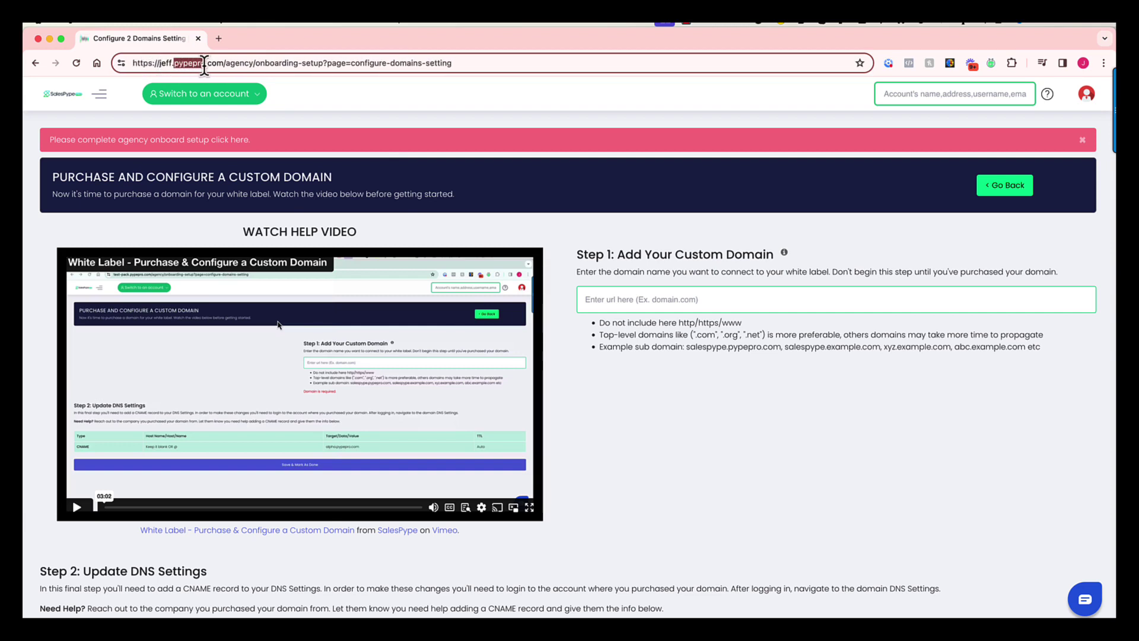
click(598, 362)
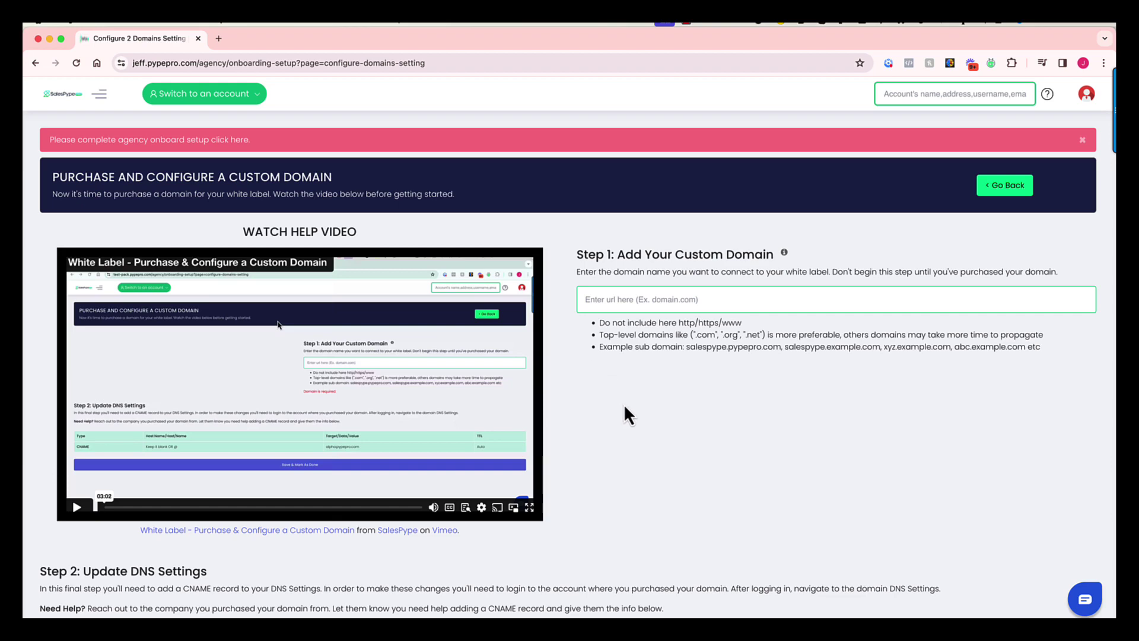
scroll(625, 426, down, 3)
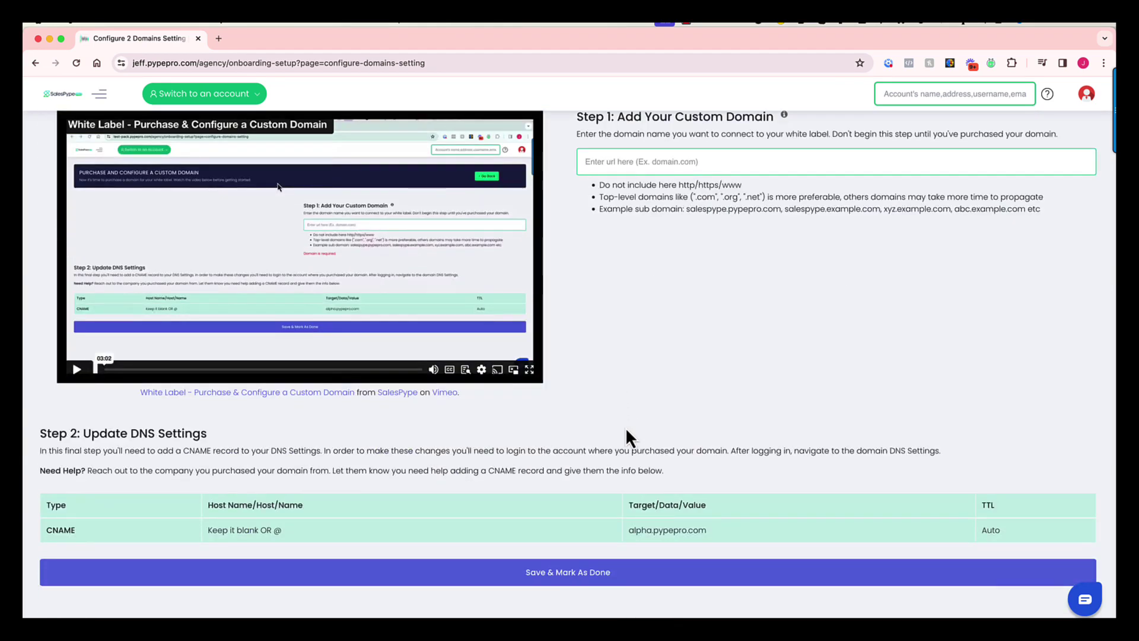
scroll(625, 428, up, 3)
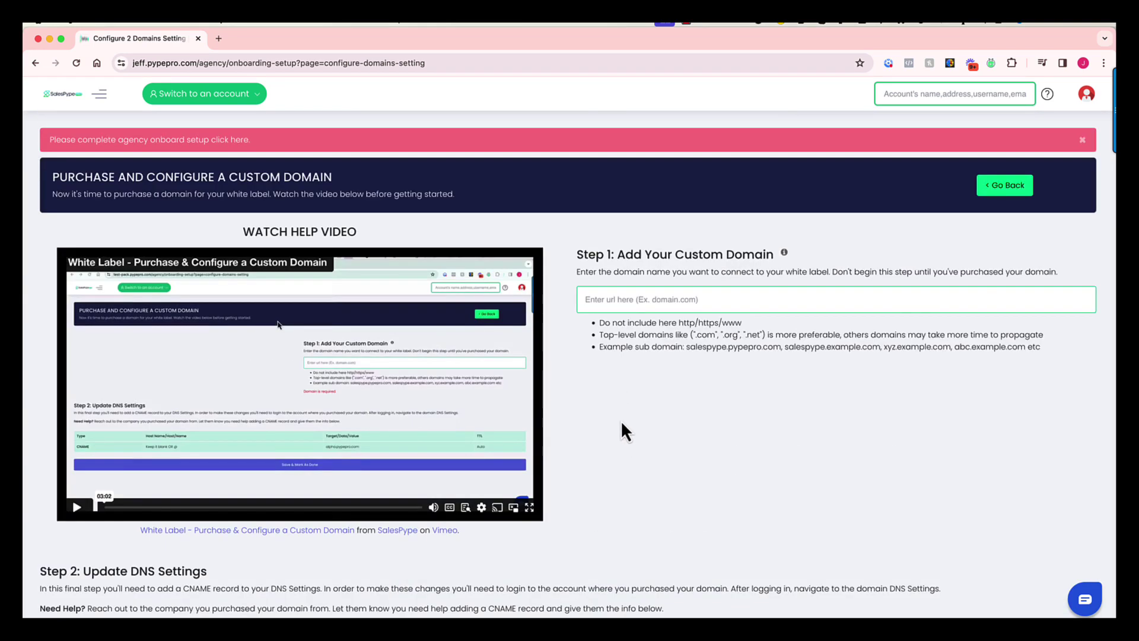
- Return to the checklist and open the 'Setup the Quick Connect Email System' step to review its instructions
click(1001, 189)
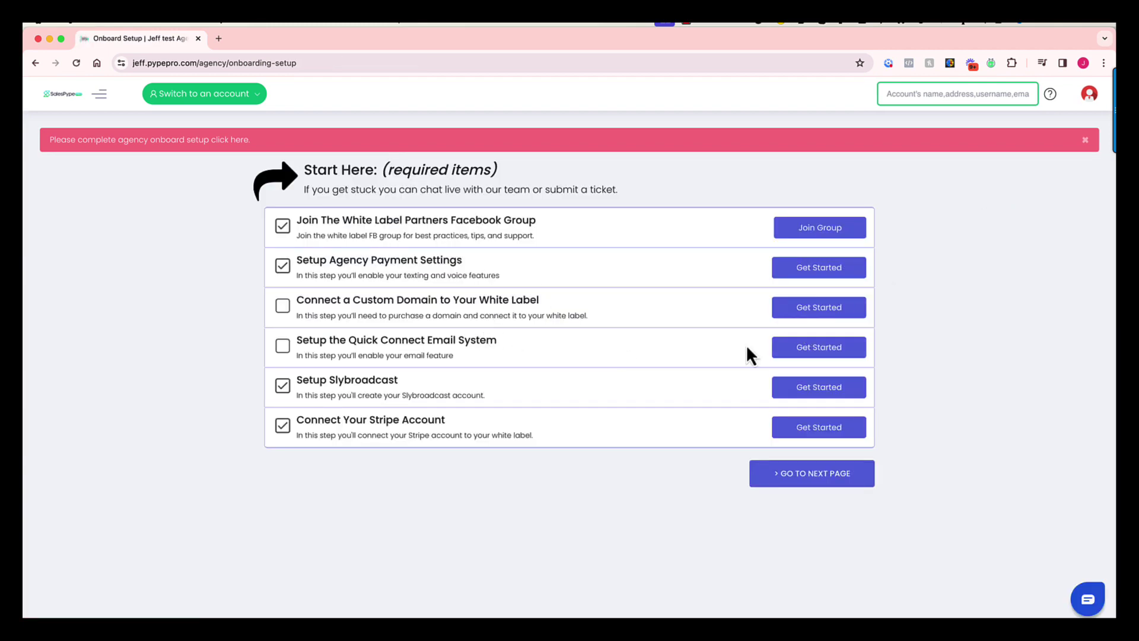
click(821, 355)
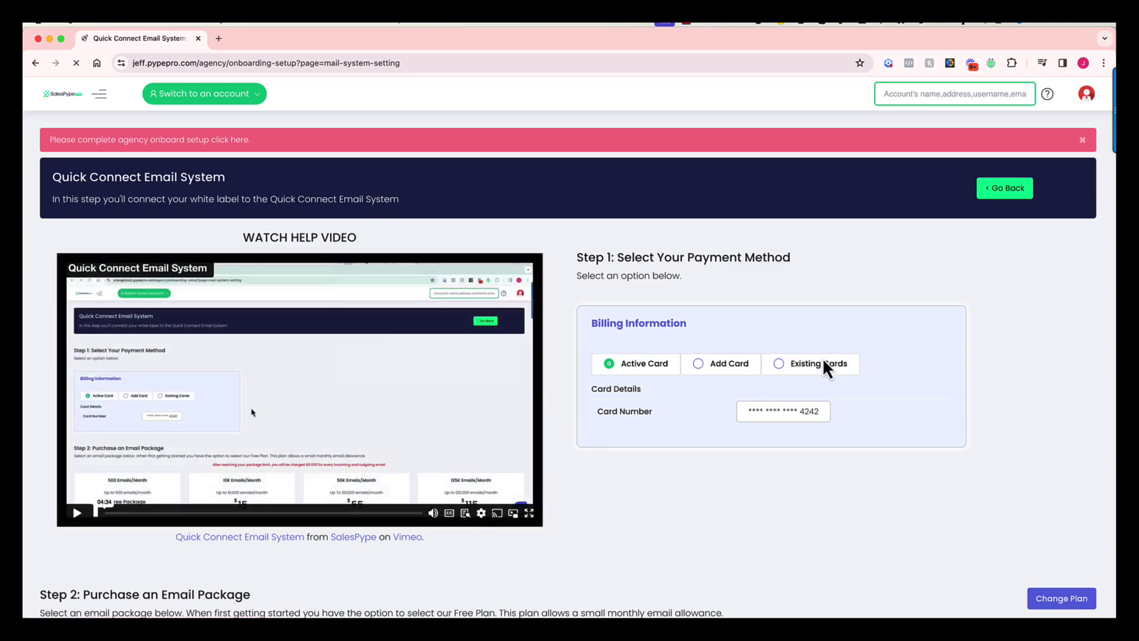
scroll(948, 486, down, 6)
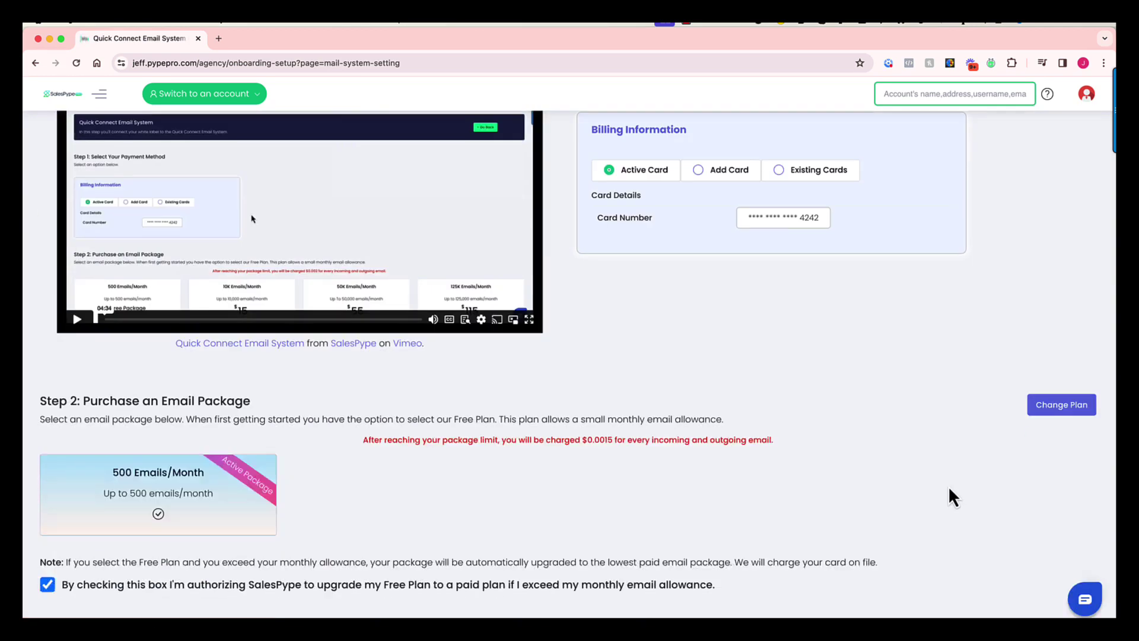
scroll(948, 485, down, 1)
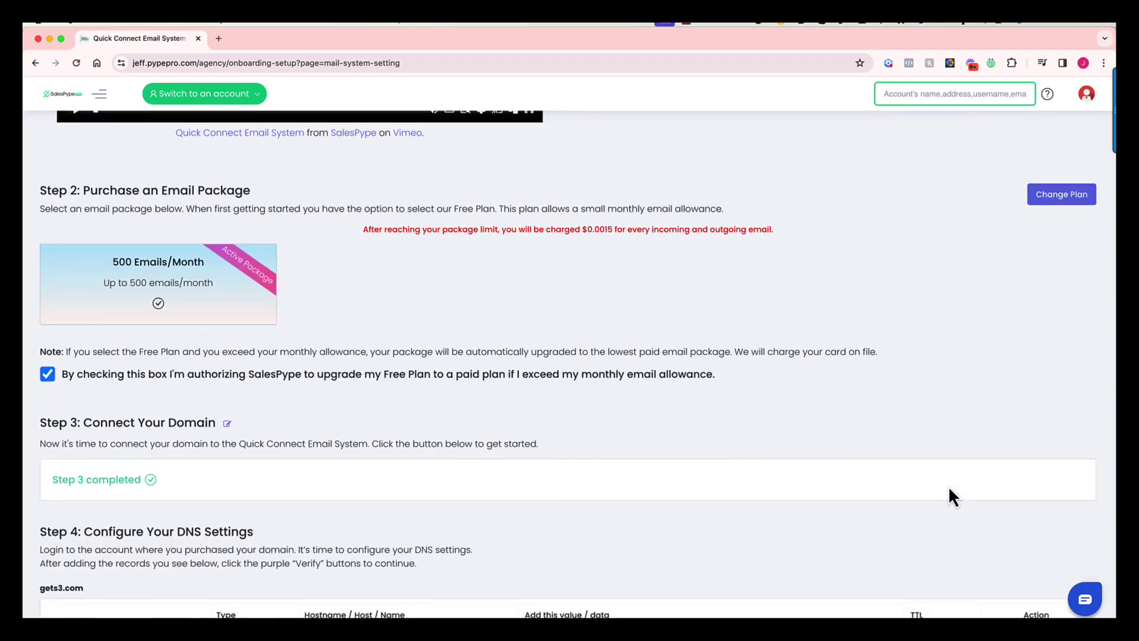
scroll(949, 490, down, 3)
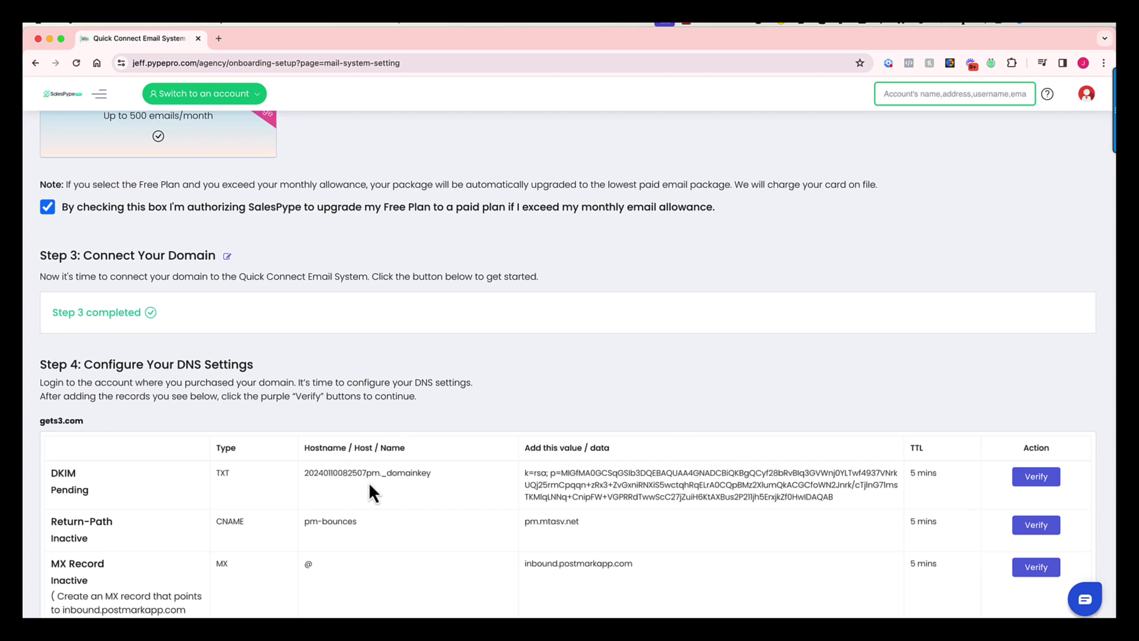
scroll(369, 482, up, 10)
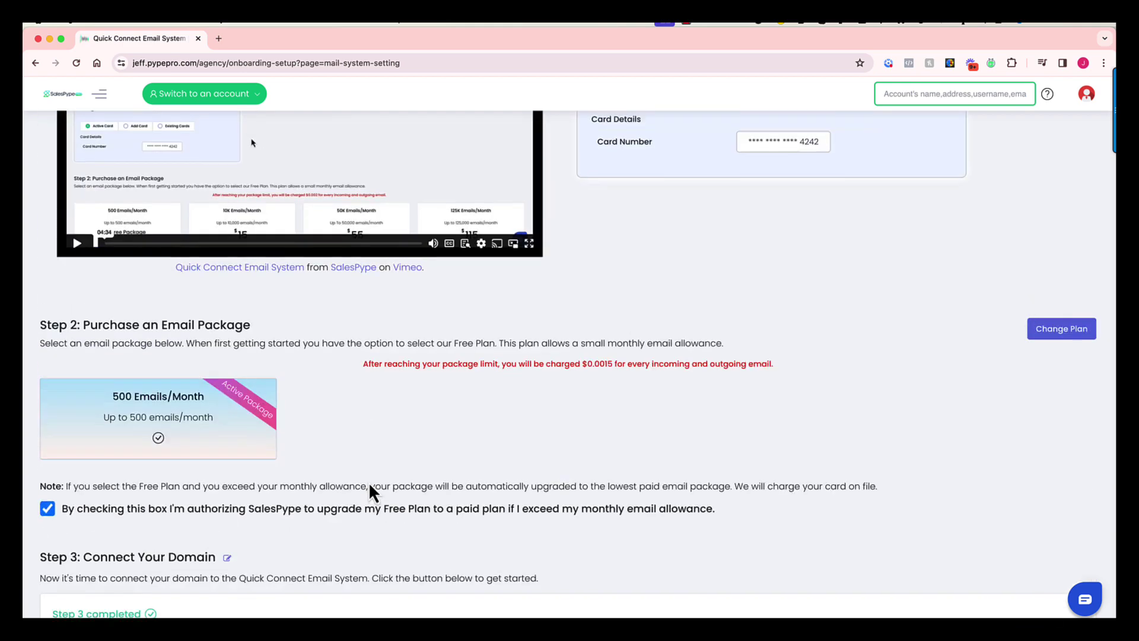
- Go back to the checklist, open 'Setup Slybroadcast', and save it as done
click(1021, 194)
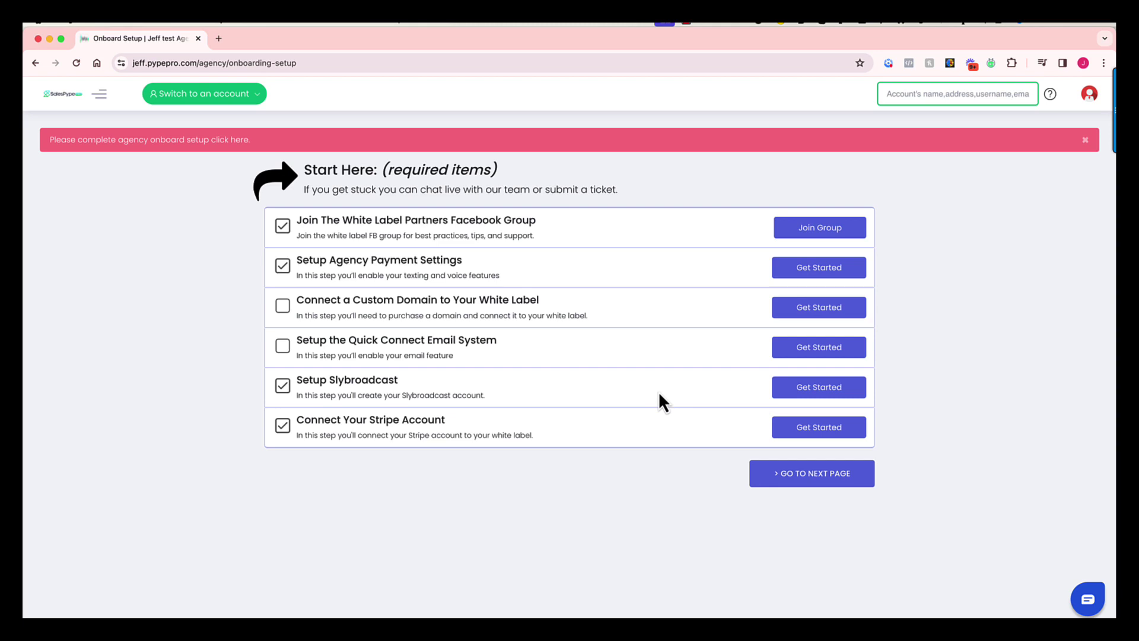
click(796, 390)
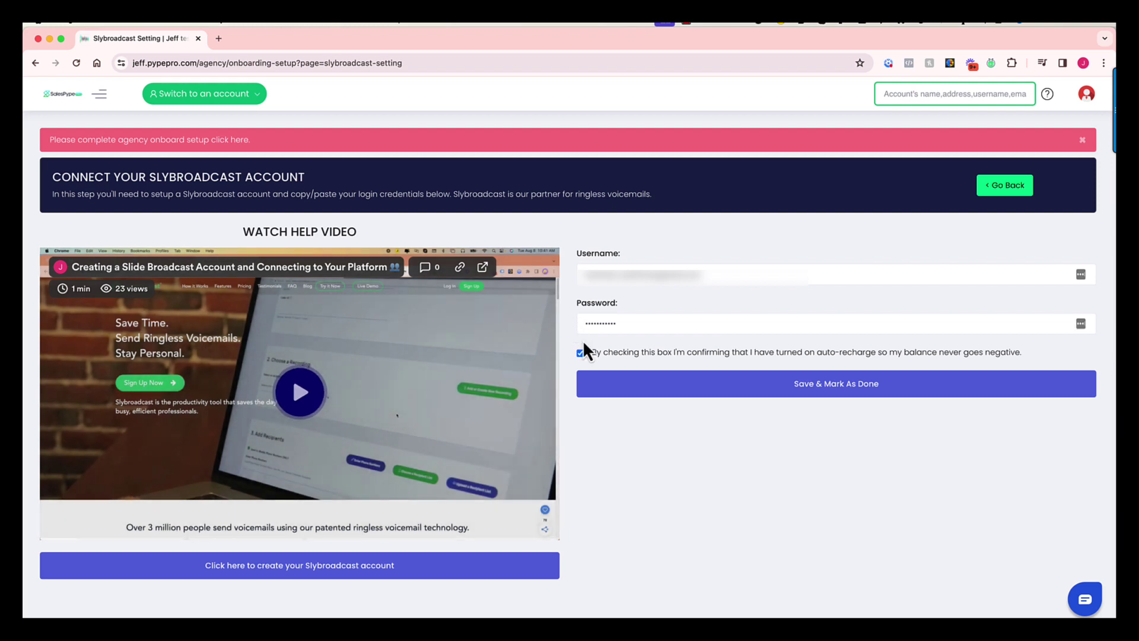
click(600, 384)
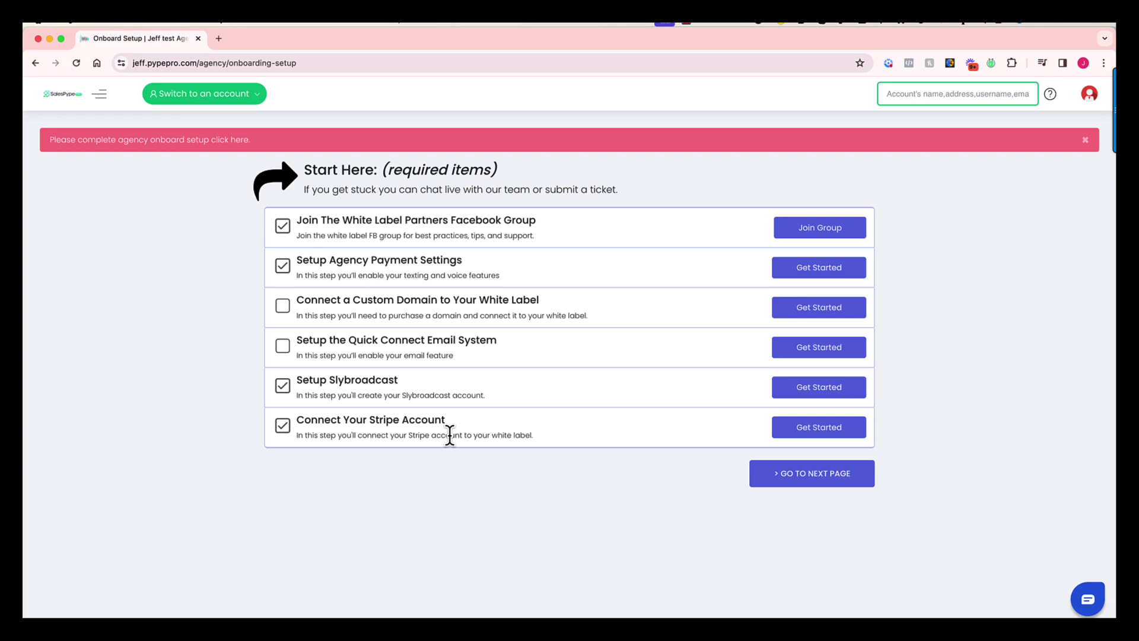
- Mark 'Connect Your Stripe Account' as done and go to the second checklist page
click(787, 432)
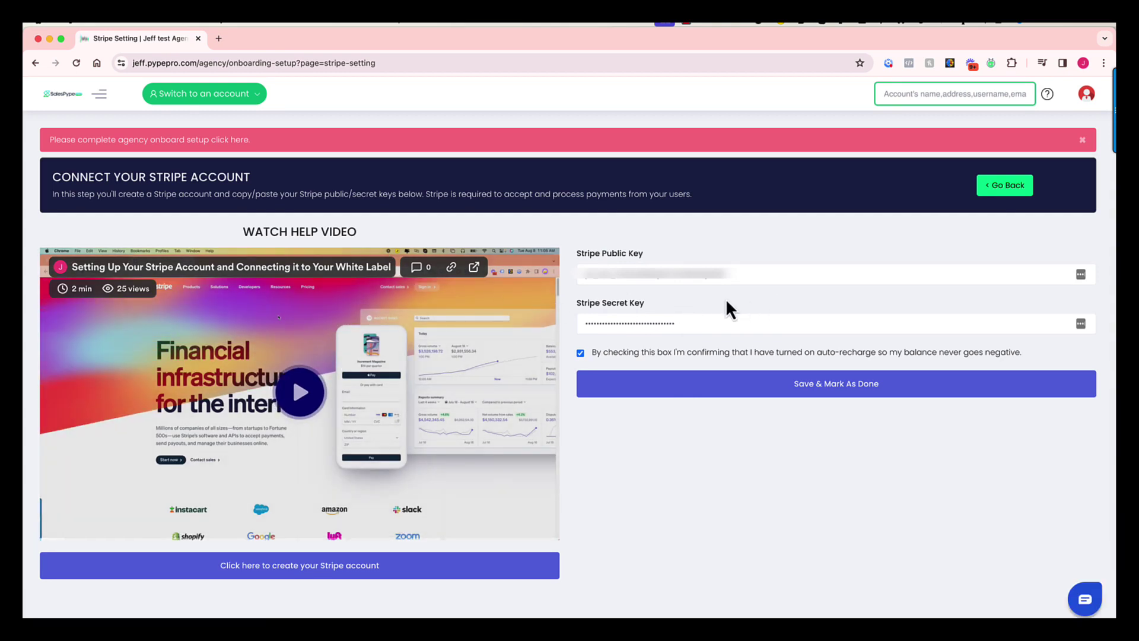
click(854, 385)
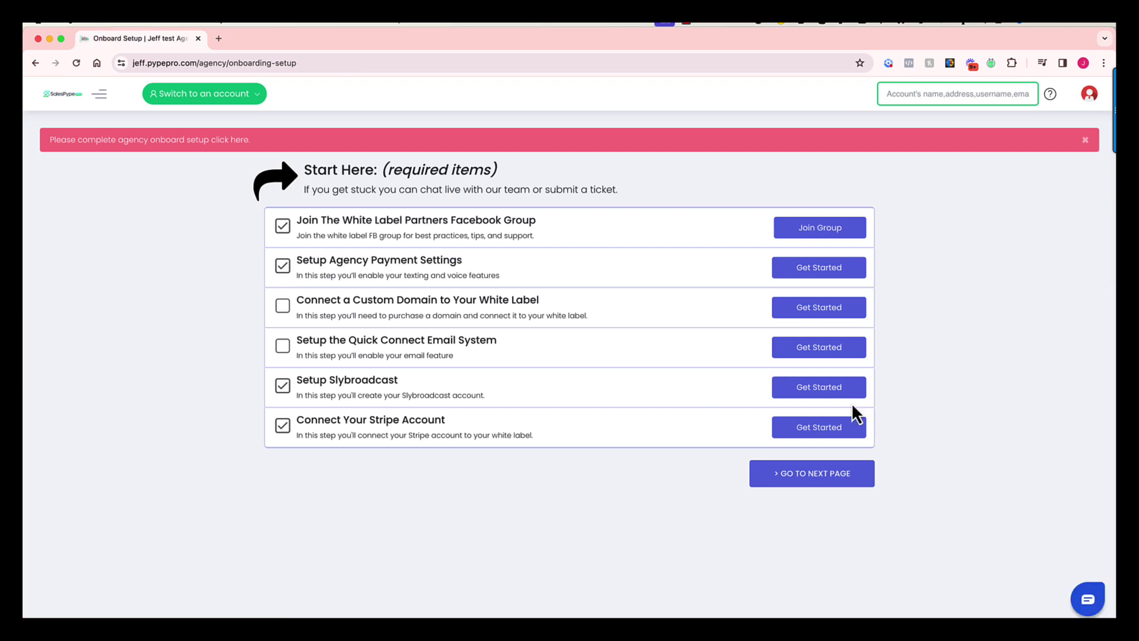
click(831, 473)
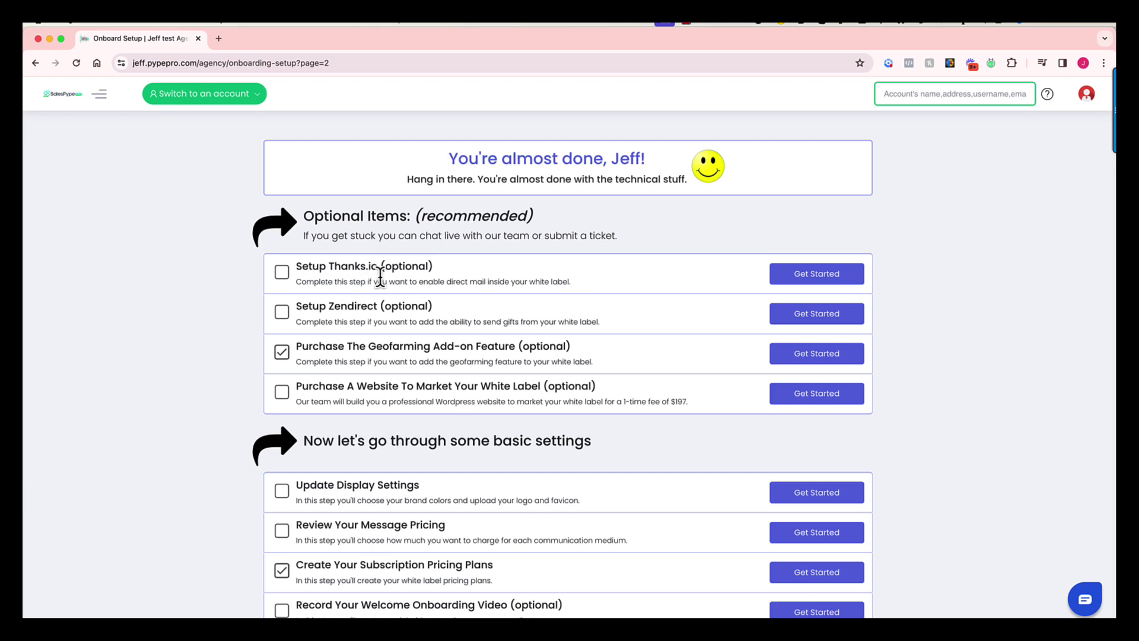
click(796, 280)
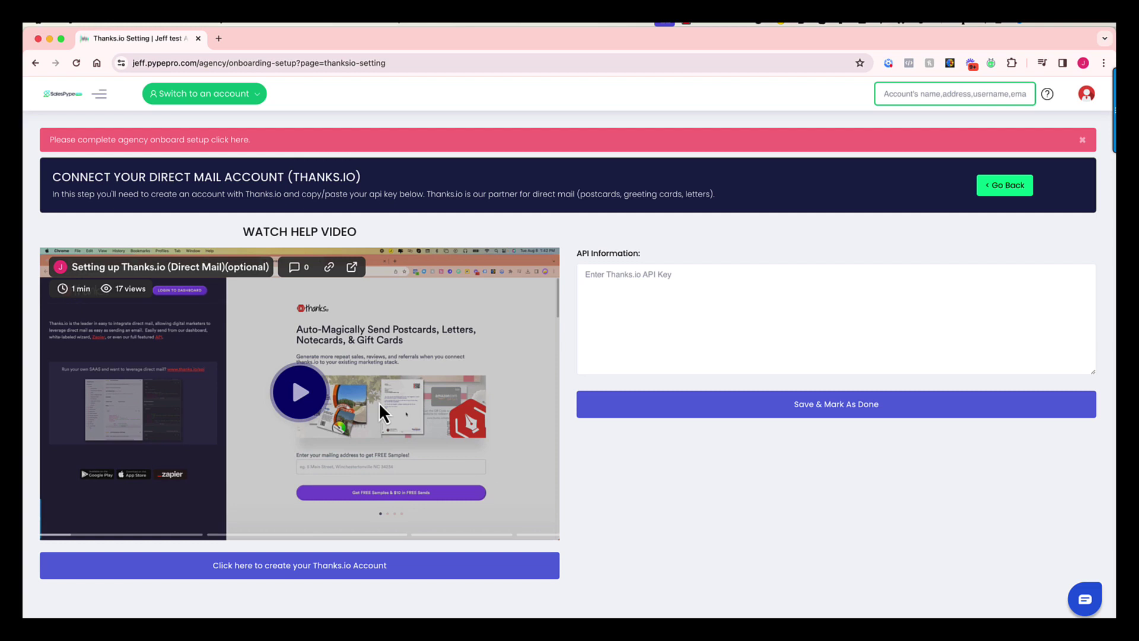
key(super+bracketleft)
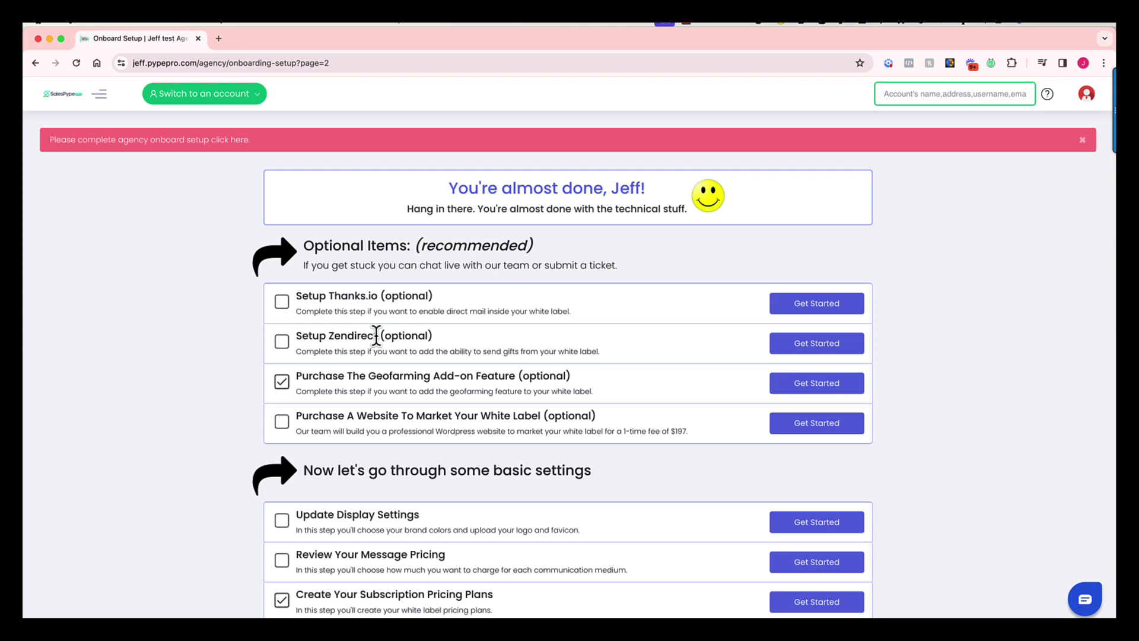
click(822, 348)
click(787, 387)
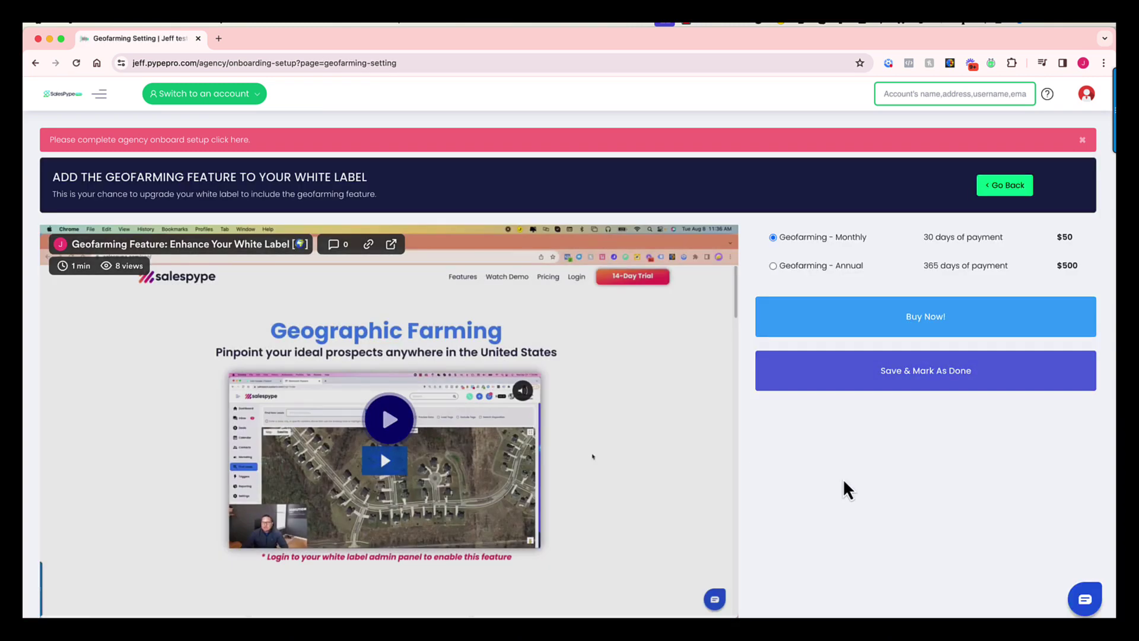
scroll(848, 482, down, 1)
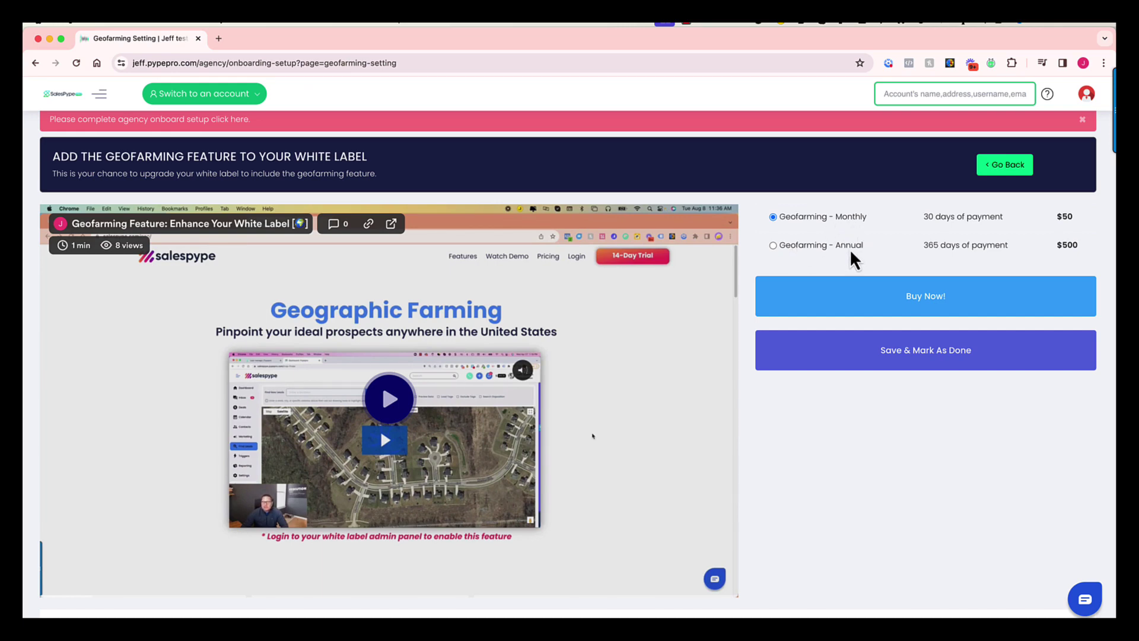
click(772, 350)
scroll(635, 470, down, 1)
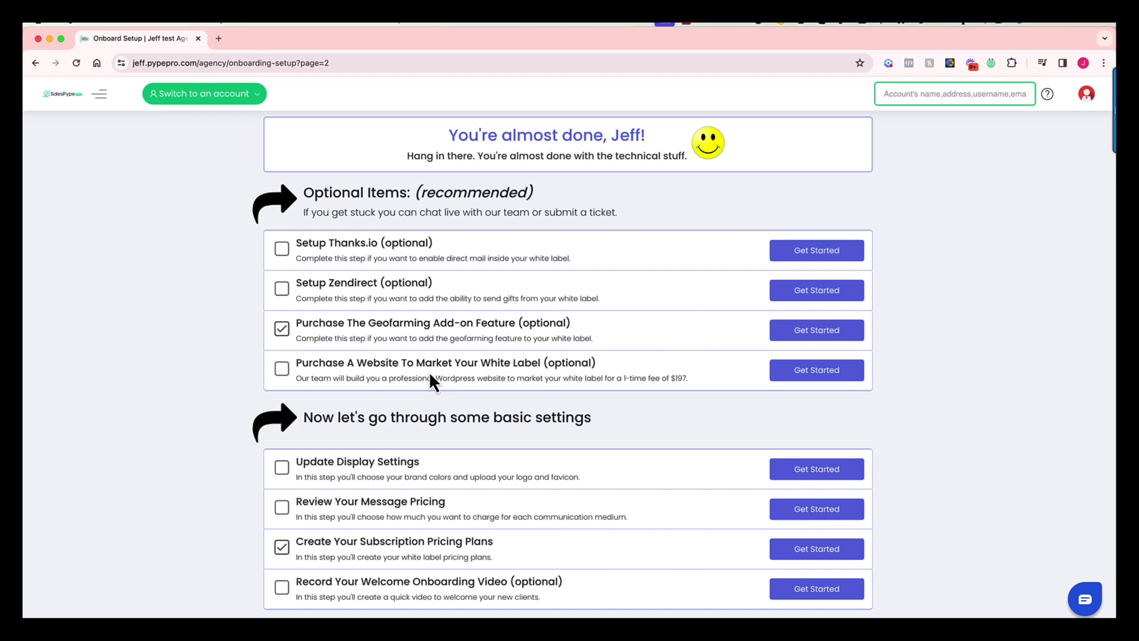
click(803, 376)
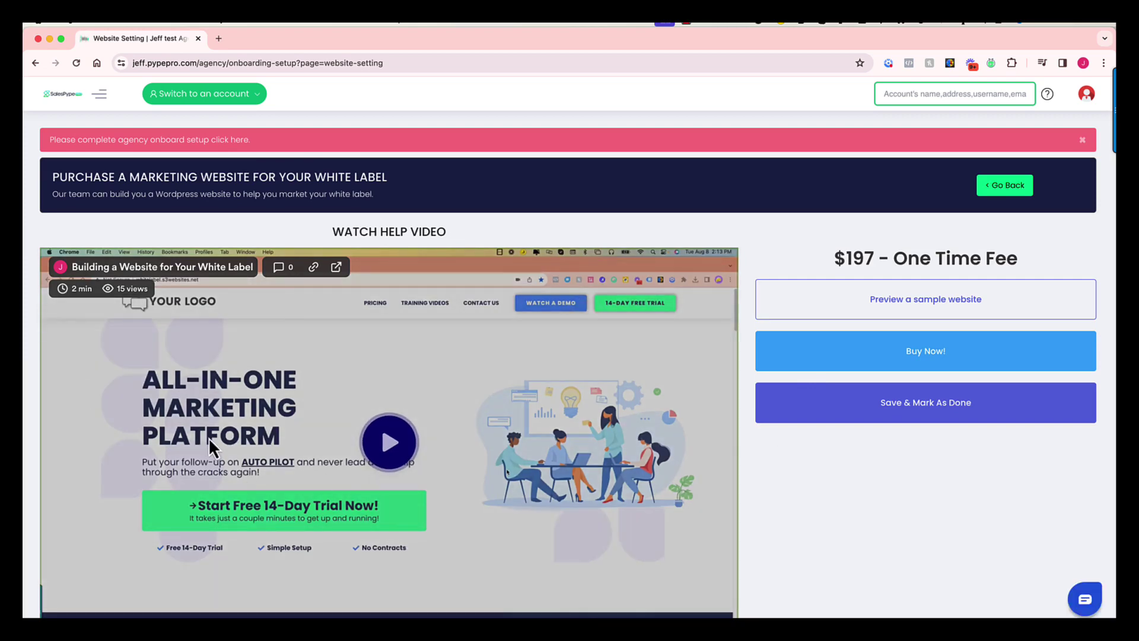
scroll(209, 440, down, 2)
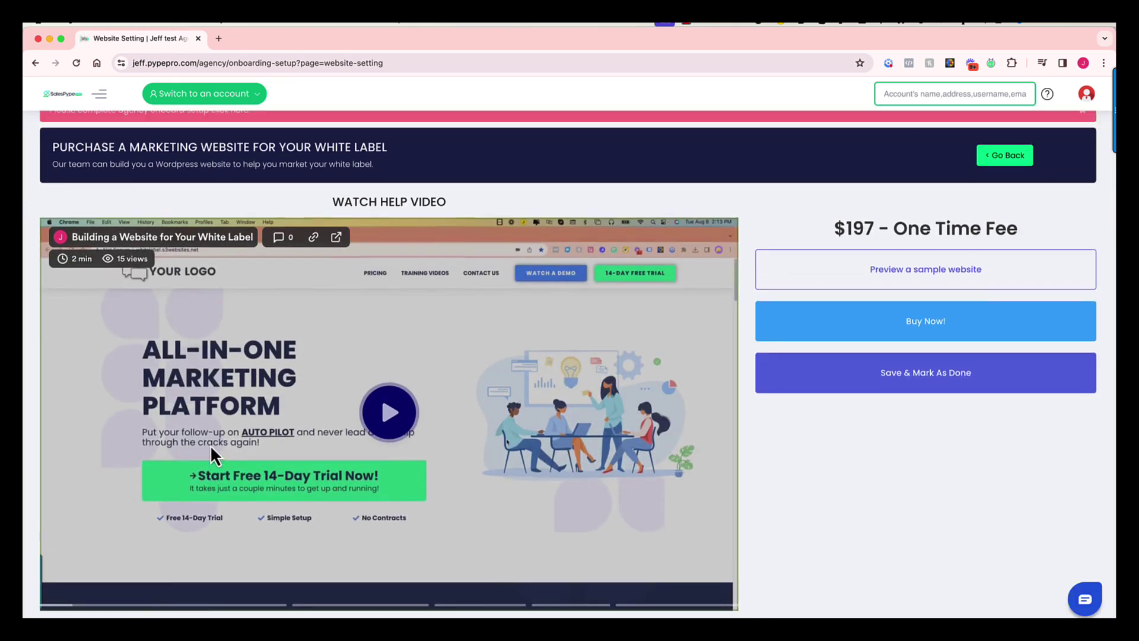
scroll(210, 444, up, 2)
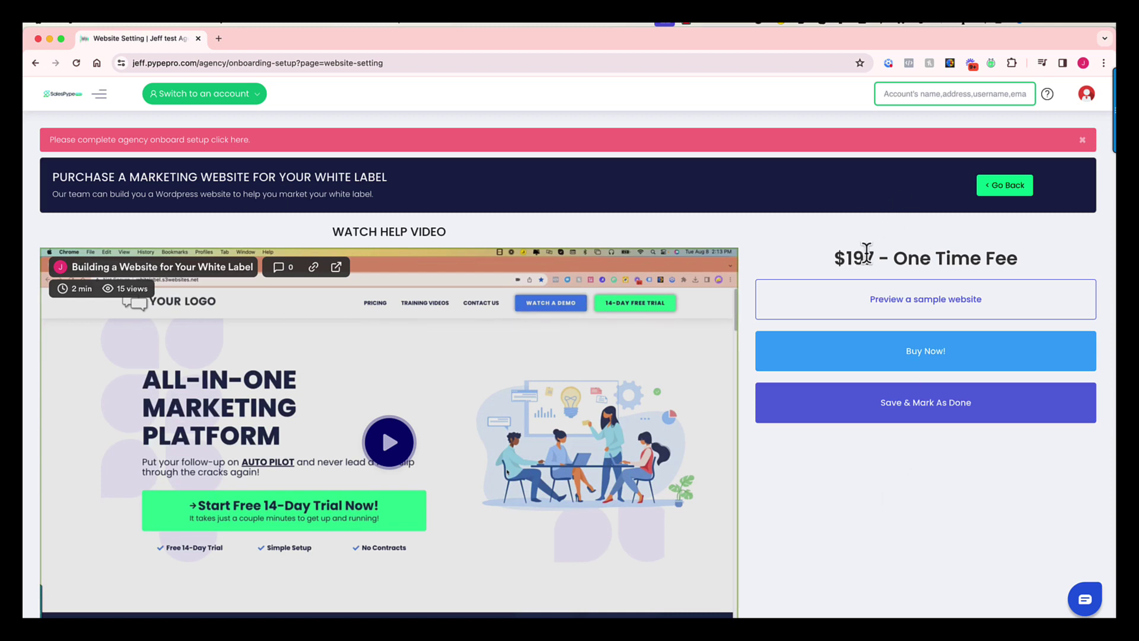
click(1007, 187)
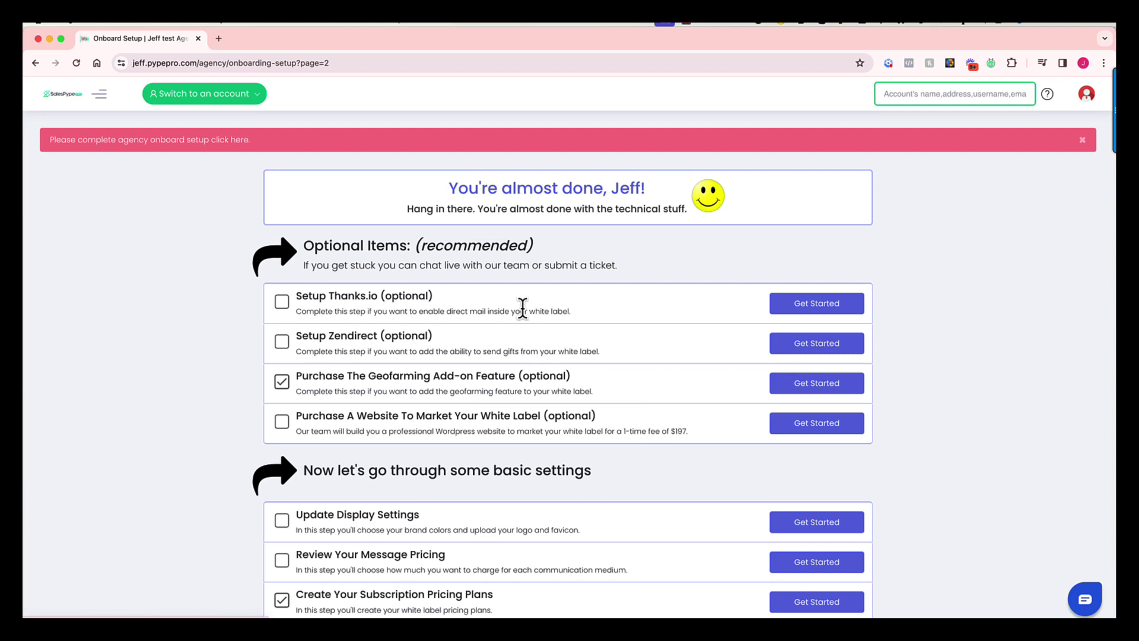
- Open the 'Review Your Message Pricing' setup step further down the checklist
scroll(537, 357, down, 2)
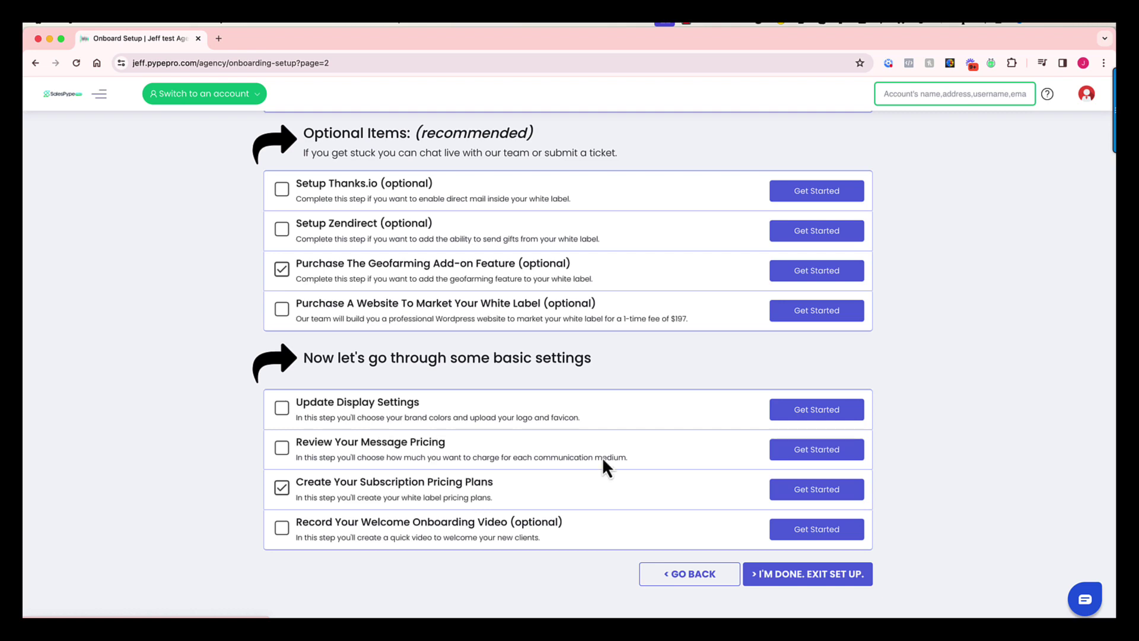
click(798, 457)
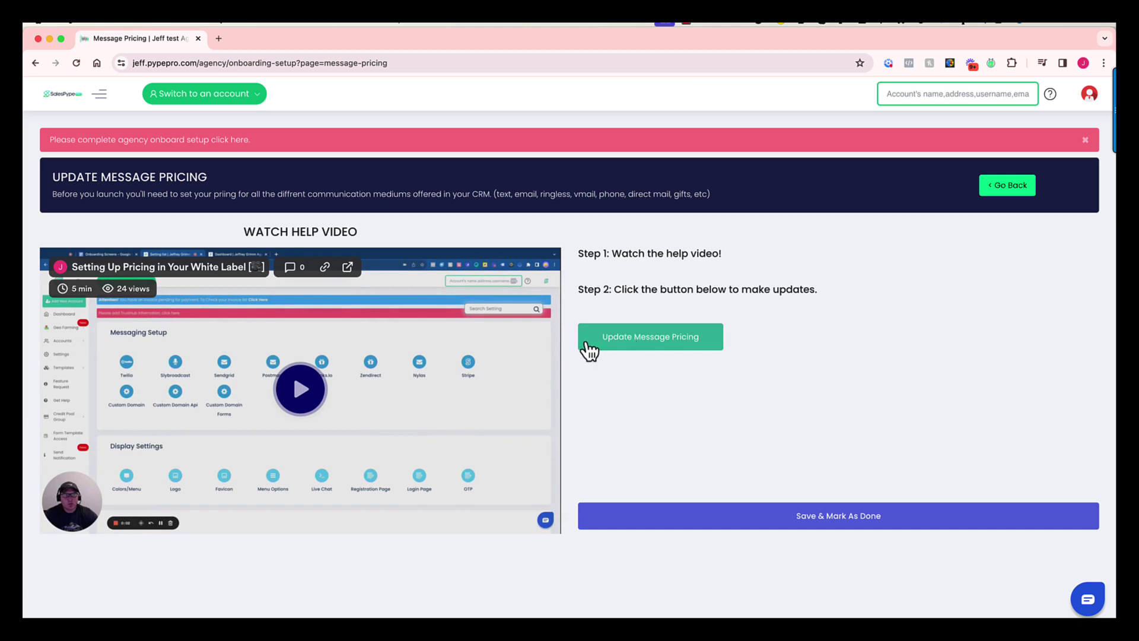
- Choose Update Message Pricing on the message pricing setup page
click(679, 350)
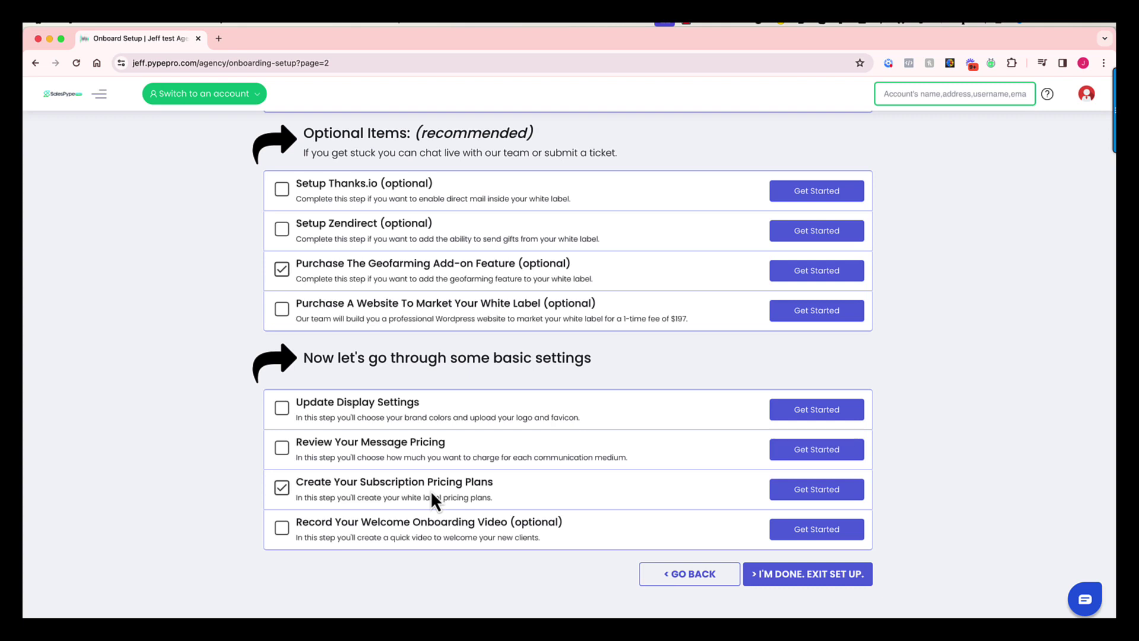
click(822, 494)
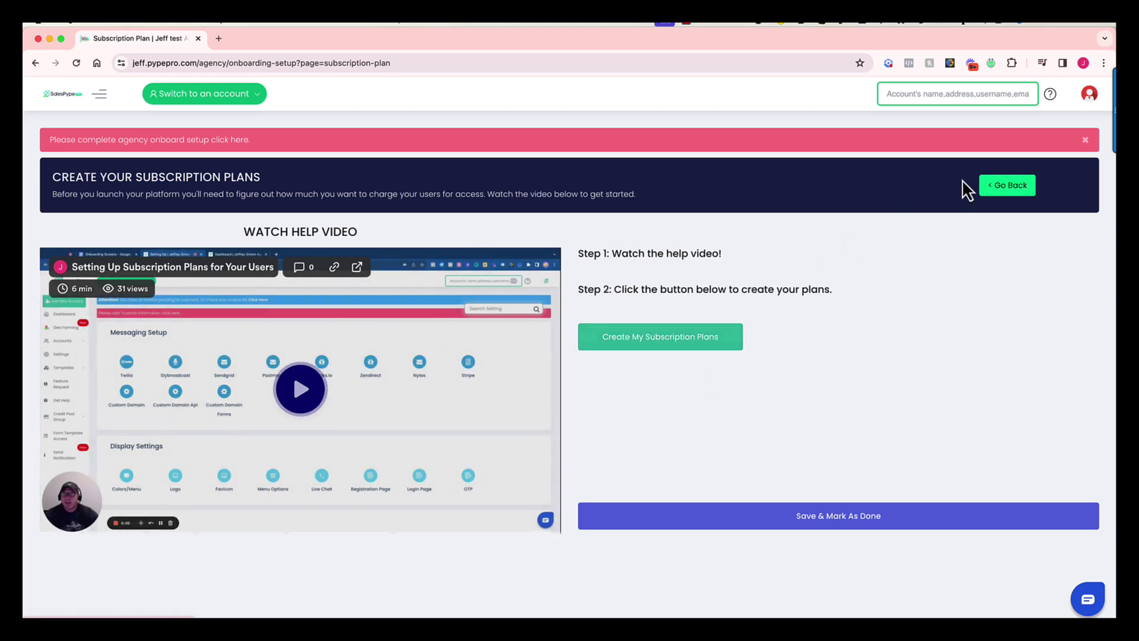
click(1000, 188)
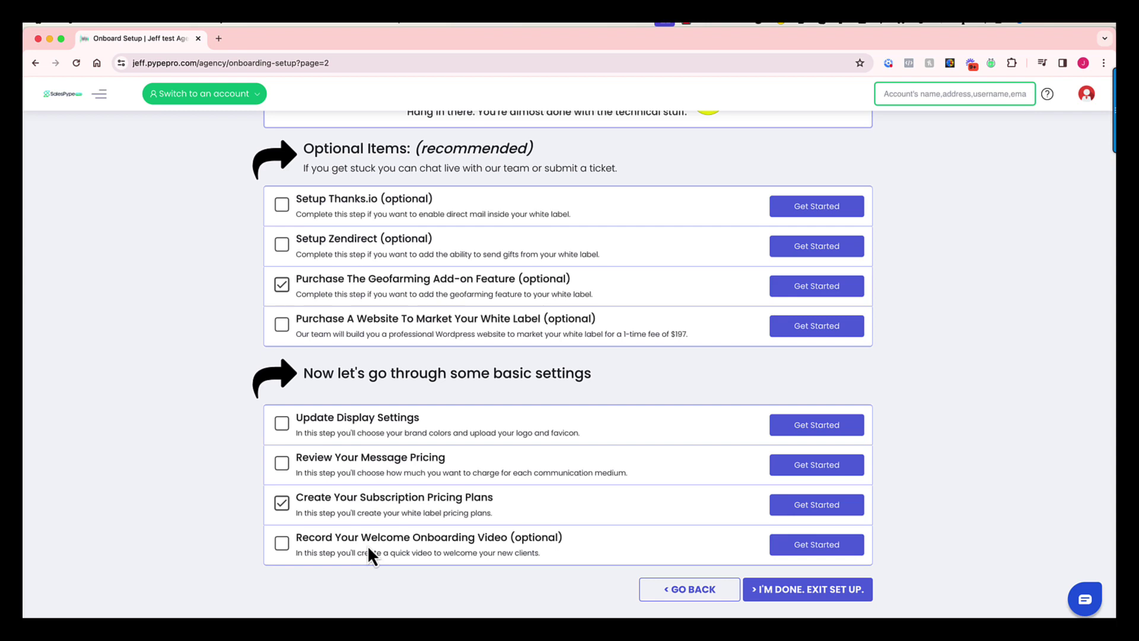
click(824, 545)
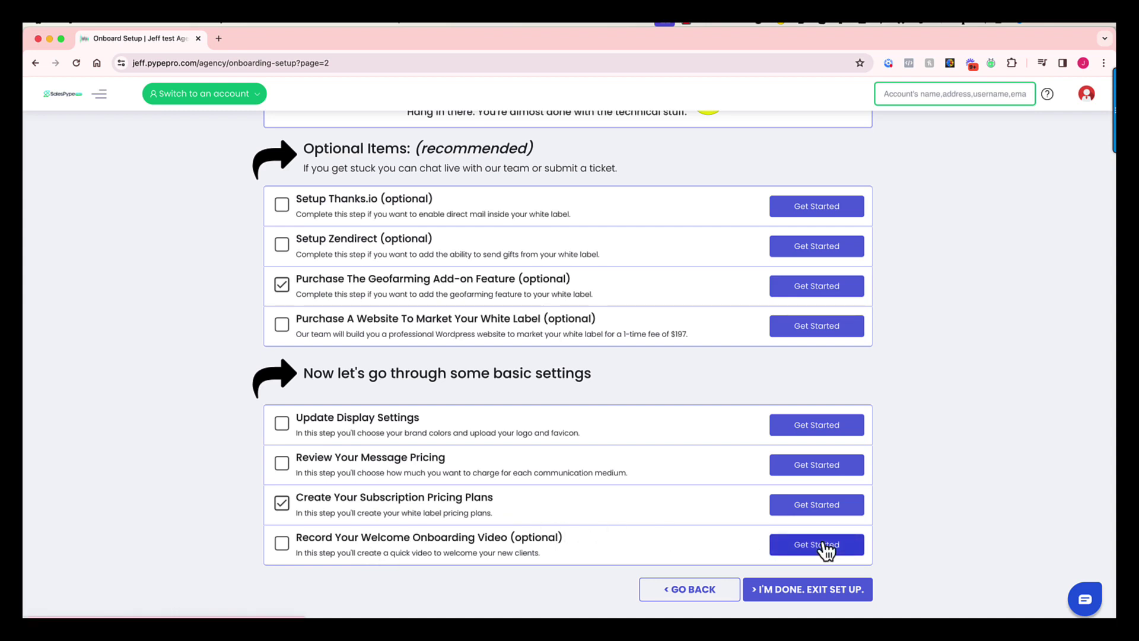